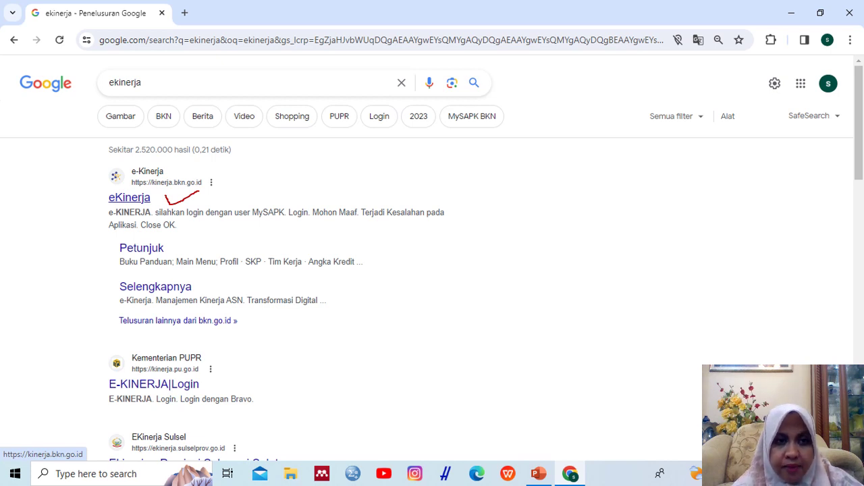
Open the eKinerja site from the search results and proceed to the SSO ASN sign-in form.
click(129, 197)
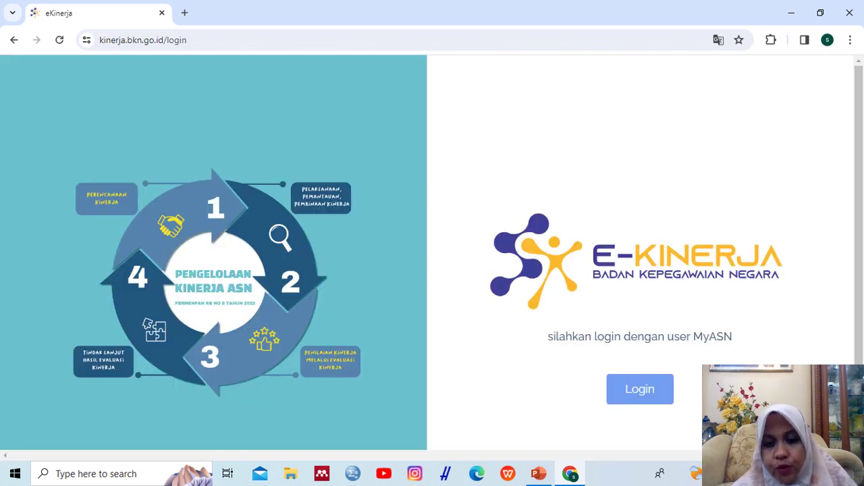
mouse_move(676, 389)
mouse_down()
mouse_move(682, 400)
mouse_move(702, 371)
mouse_up()
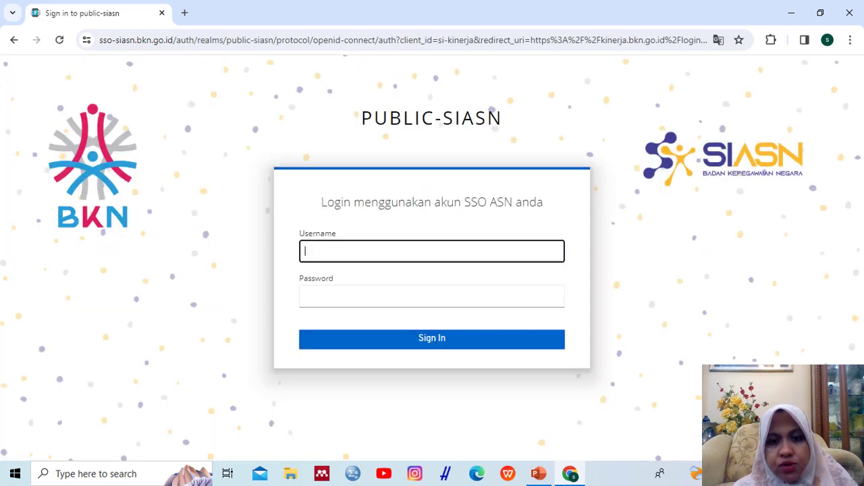
mouse_move(578, 250)
mouse_down()
mouse_move(586, 261)
mouse_move(623, 217)
mouse_up()
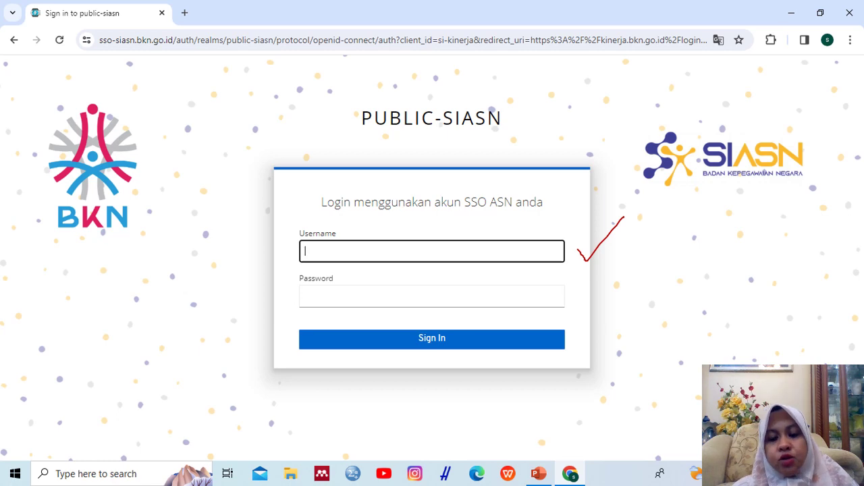
mouse_move(573, 292)
mouse_down()
mouse_move(581, 307)
mouse_move(612, 285)
mouse_up()
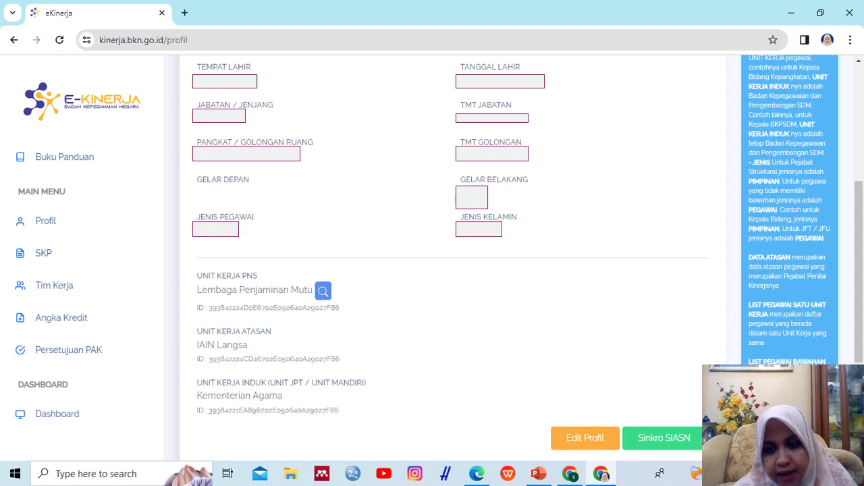
drag(615, 443, 631, 417)
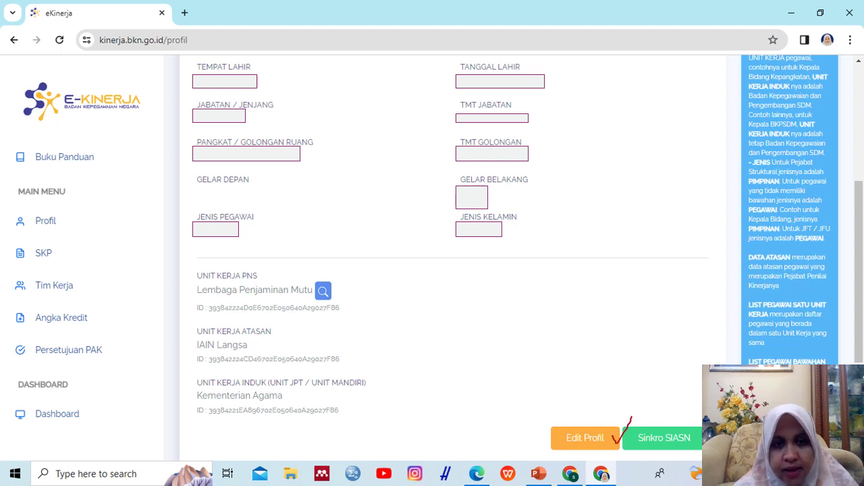
drag(305, 156, 358, 134)
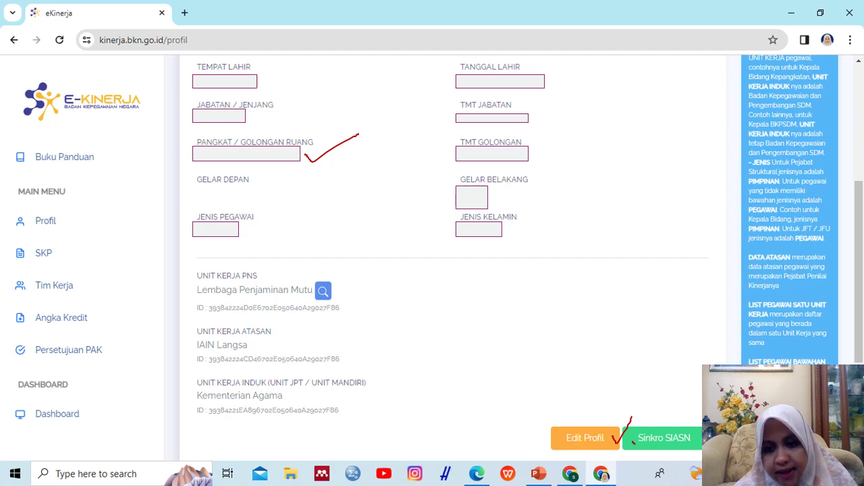
drag(632, 440, 649, 422)
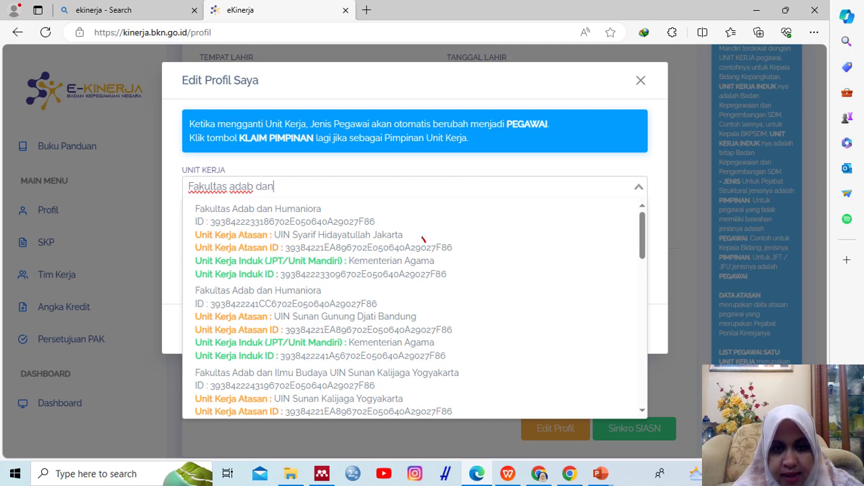
drag(424, 242, 466, 197)
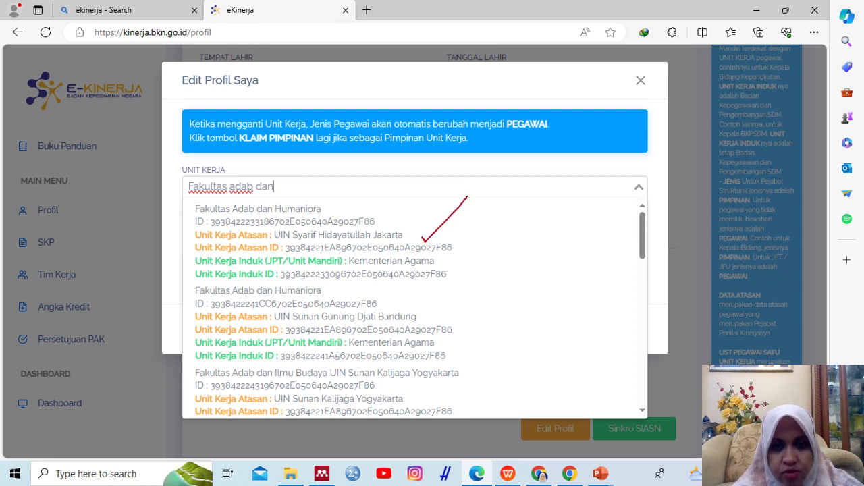
mouse_move(445, 311)
mouse_down()
mouse_move(451, 331)
mouse_move(483, 295)
mouse_up()
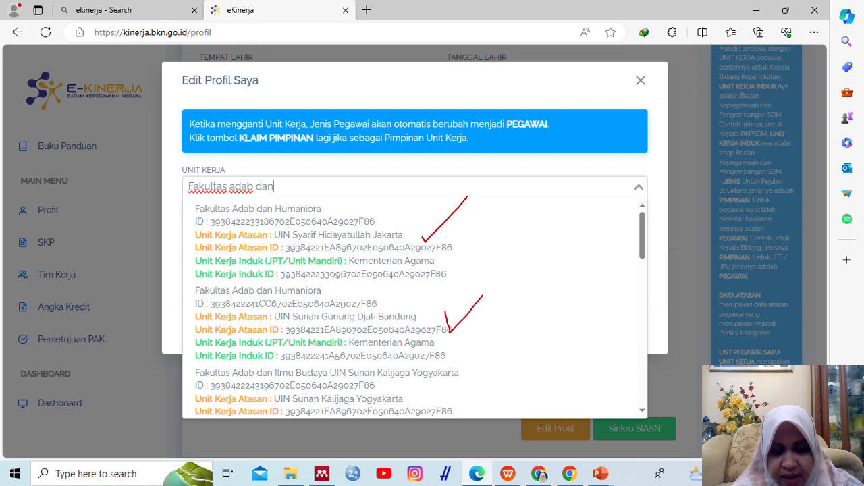
mouse_move(463, 398)
mouse_down()
mouse_move(466, 408)
mouse_move(482, 390)
mouse_up()
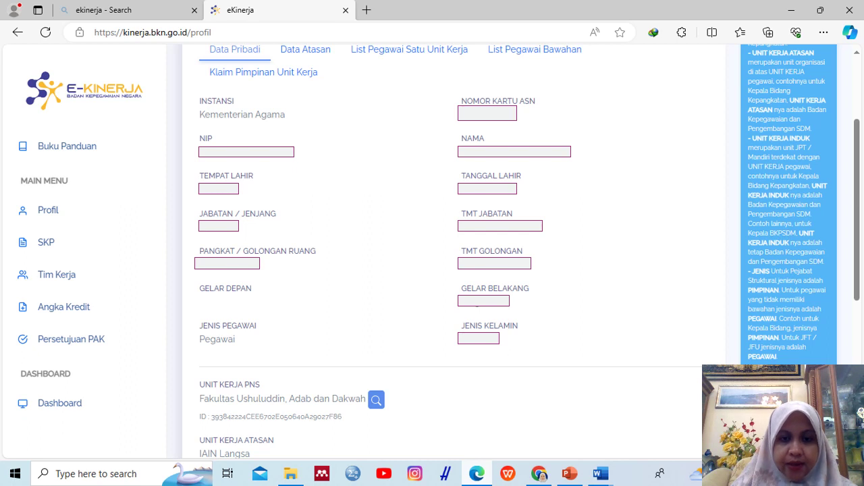
mouse_move(399, 396)
mouse_down()
mouse_move(404, 407)
mouse_move(460, 378)
mouse_up()
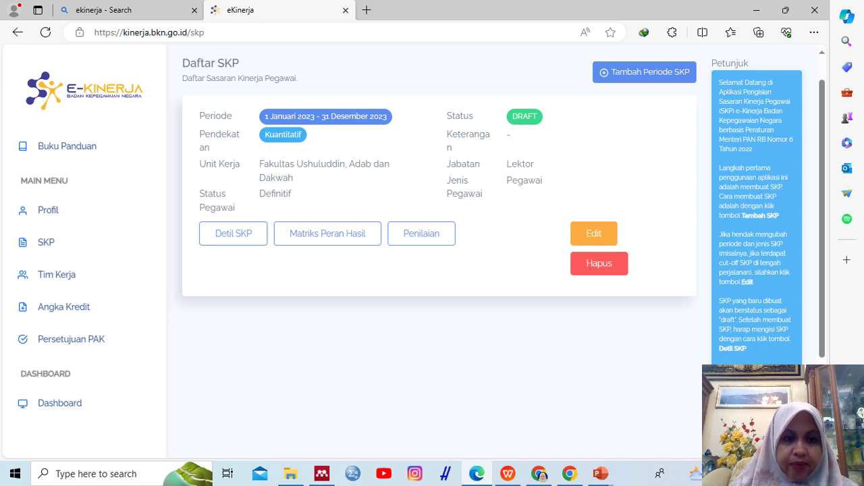
drag(67, 245, 87, 237)
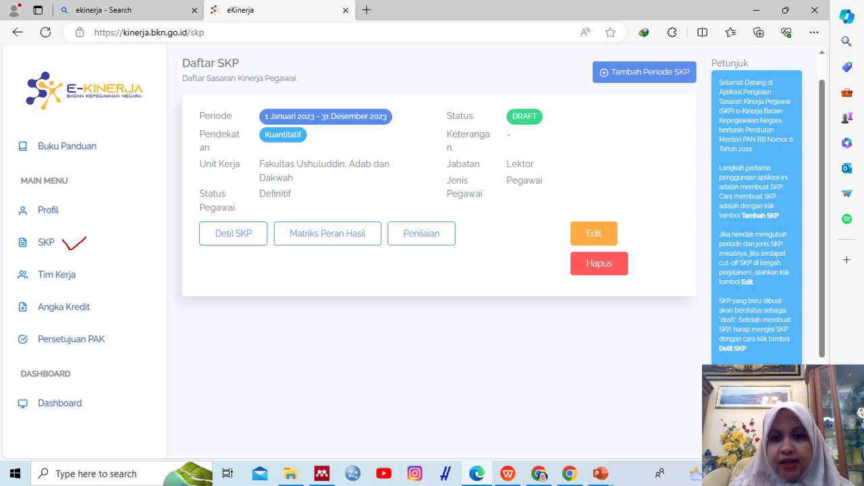
drag(700, 75, 719, 67)
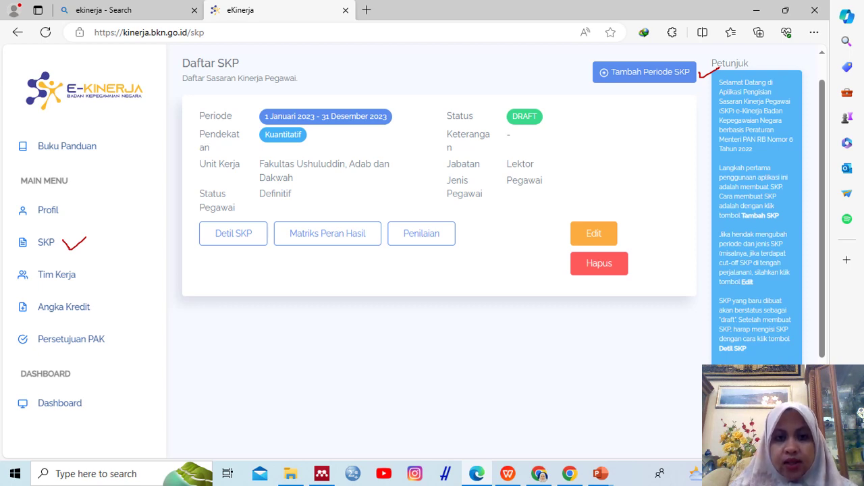
drag(318, 140, 335, 135)
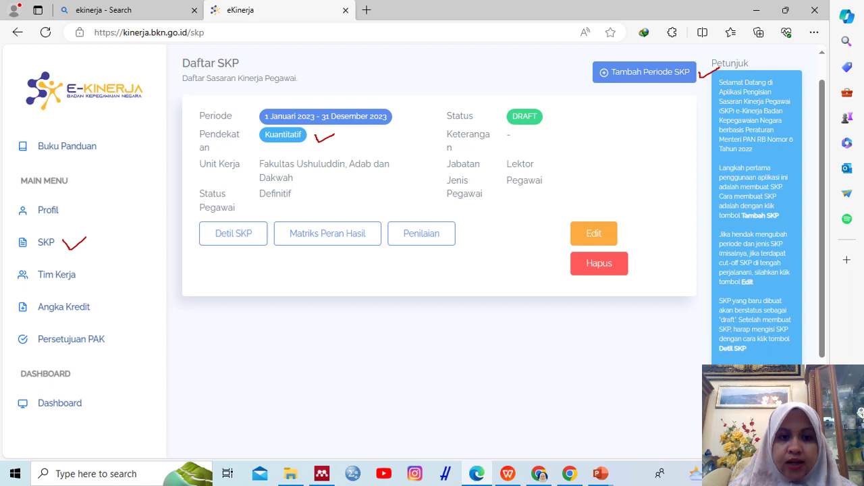
mouse_move(231, 244)
mouse_down()
mouse_move(237, 252)
mouse_move(263, 236)
mouse_up()
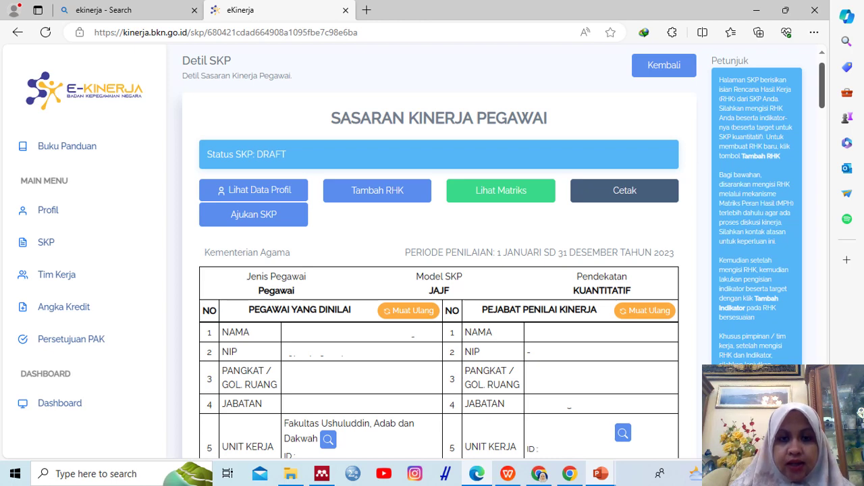
mouse_move(398, 202)
mouse_down()
mouse_move(405, 212)
mouse_move(423, 190)
mouse_up()
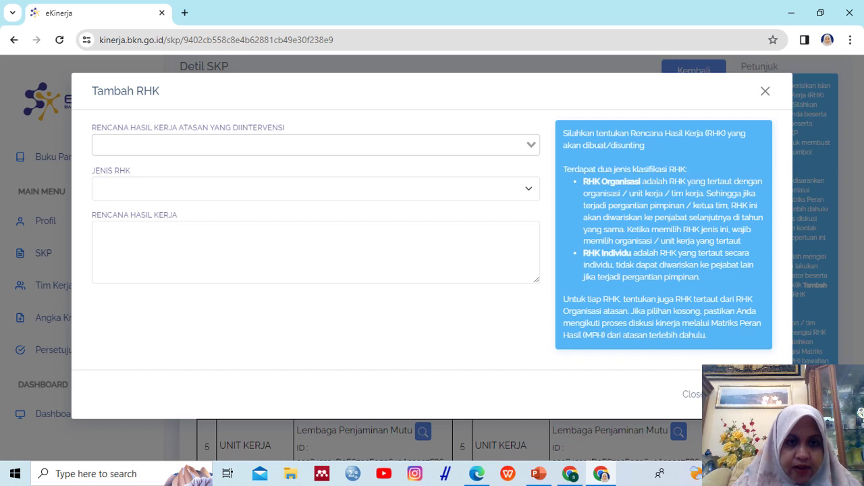
drag(312, 127, 347, 104)
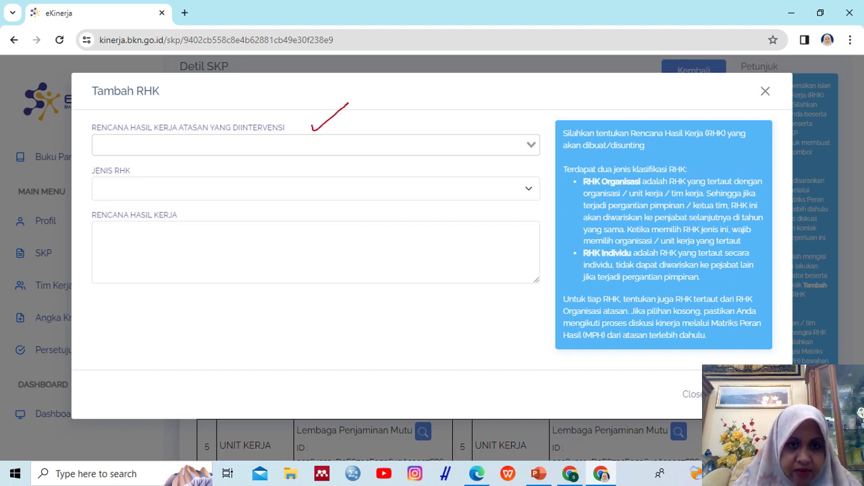
drag(146, 172, 170, 164)
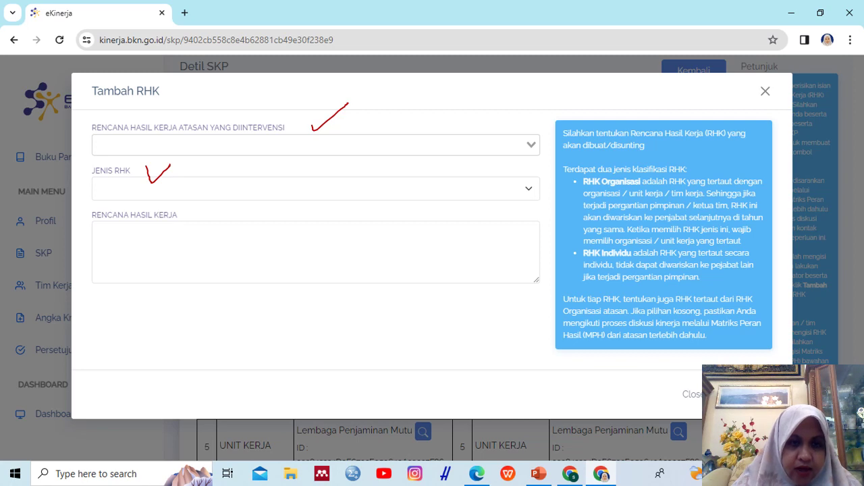
drag(193, 214, 212, 204)
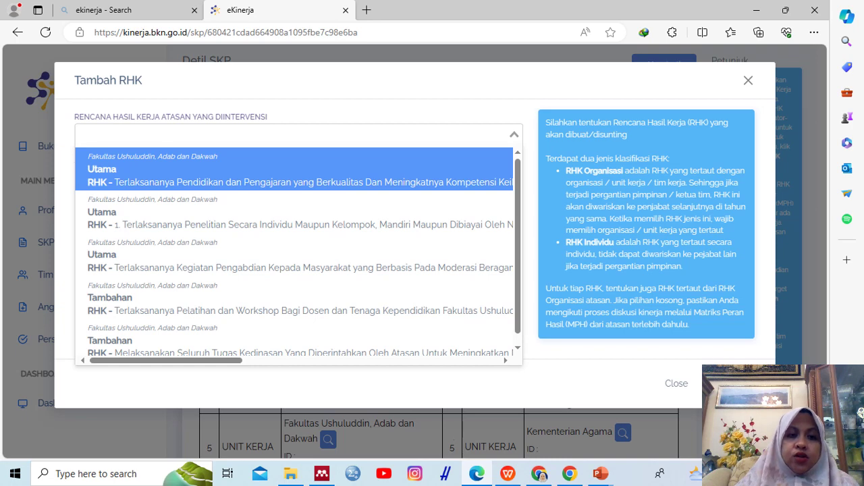
Fill in the new RHK with the superior's education plan, type Utama and "Terlaksananya pendidikan dan pengajaran yang berkualitas pada fakultas Ushuluddin, adab dan dakwah".
key(Return)
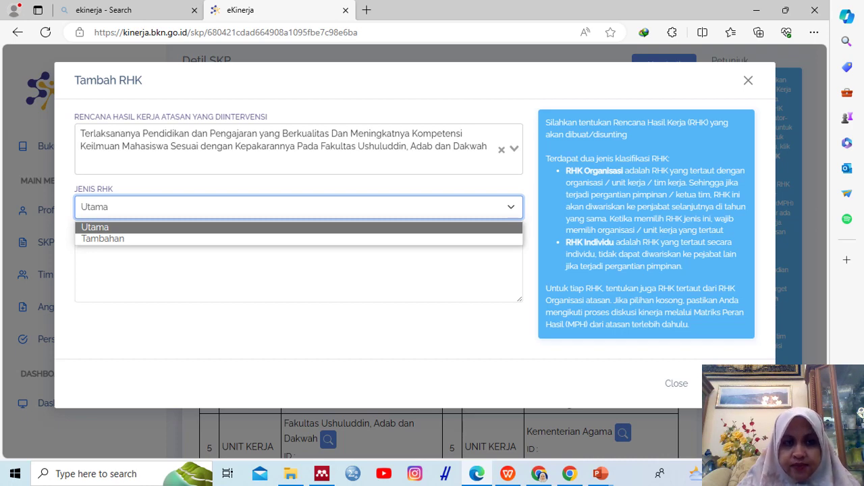
key(Return)
key(Tab)
text(Terlaksananya pendidikan dan pengajaran yang berkualitas pada fakultas Ushuluddin, adab dan dakwah)
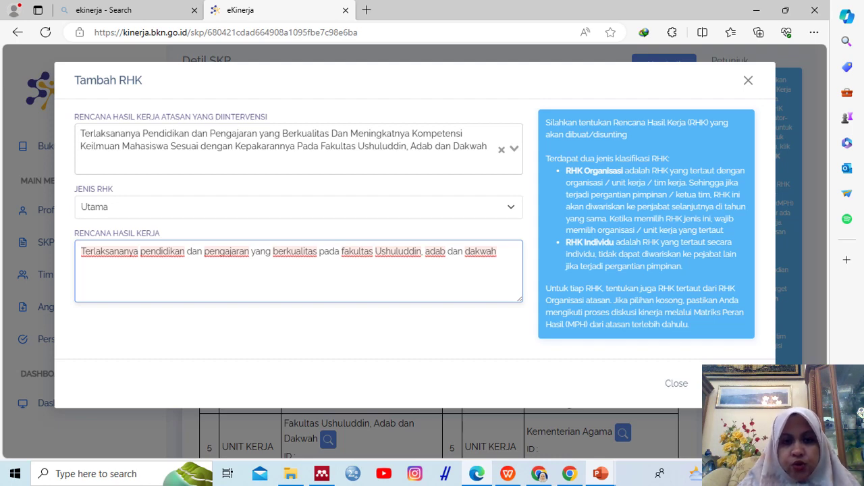
drag(519, 260, 531, 254)
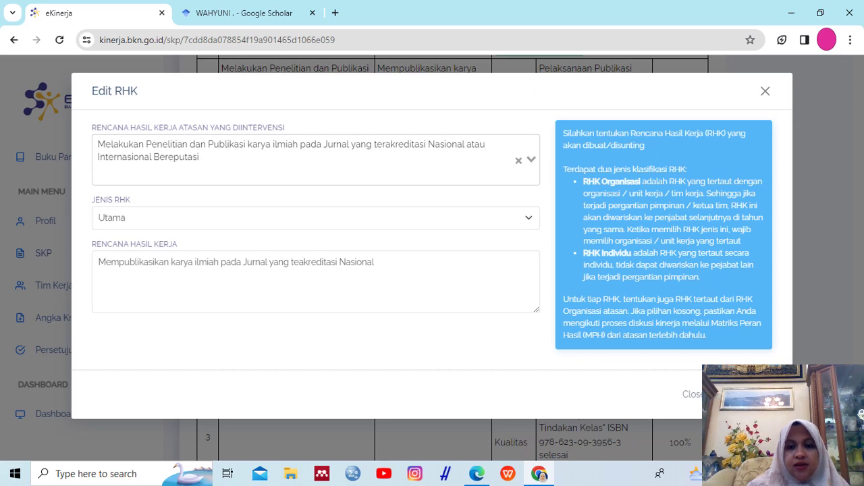
key(Escape)
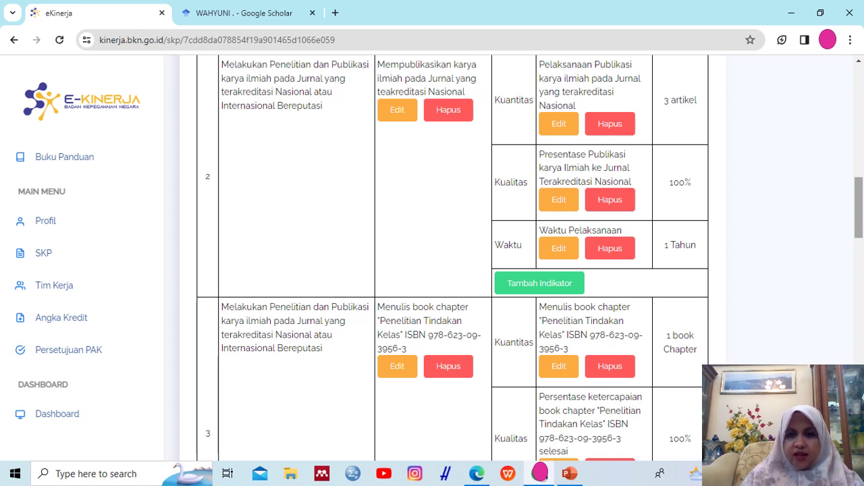
mouse_move(717, 108)
mouse_down()
mouse_move(722, 117)
mouse_move(747, 99)
mouse_up()
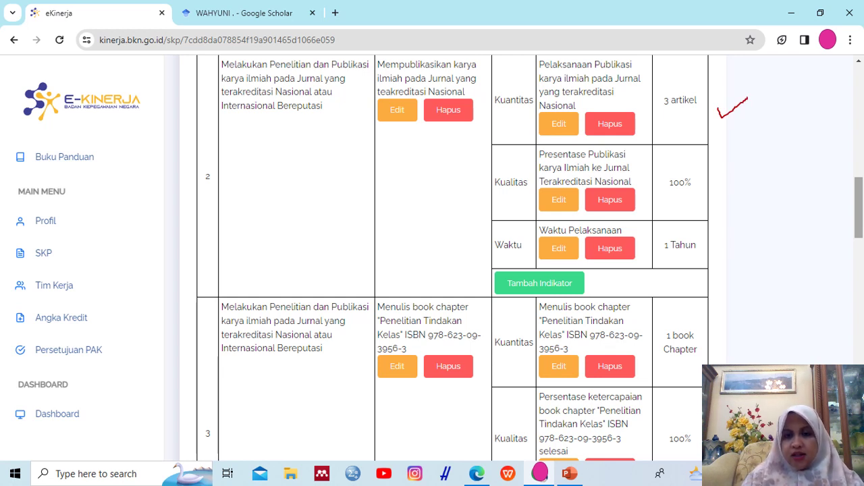
mouse_move(707, 185)
mouse_down()
mouse_move(714, 194)
mouse_move(750, 148)
mouse_up()
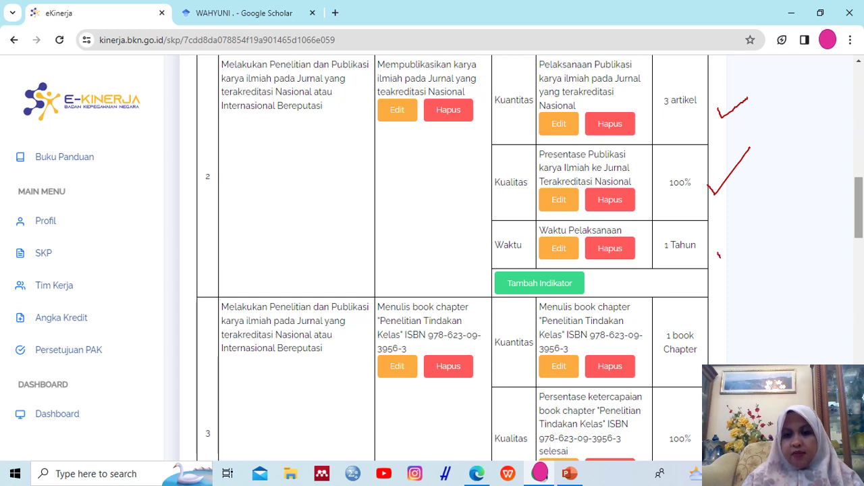
drag(723, 260, 750, 227)
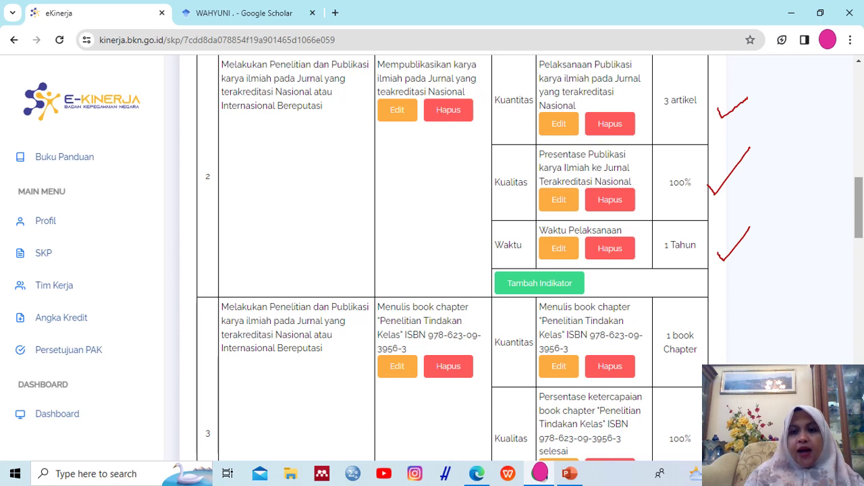
mouse_move(694, 166)
mouse_down()
mouse_move(666, 166)
mouse_move(679, 202)
mouse_move(697, 181)
mouse_up()
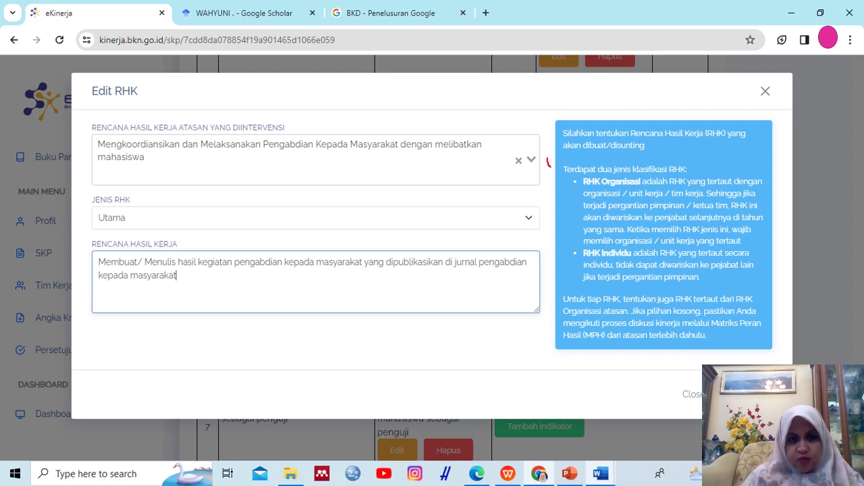
drag(550, 166, 579, 142)
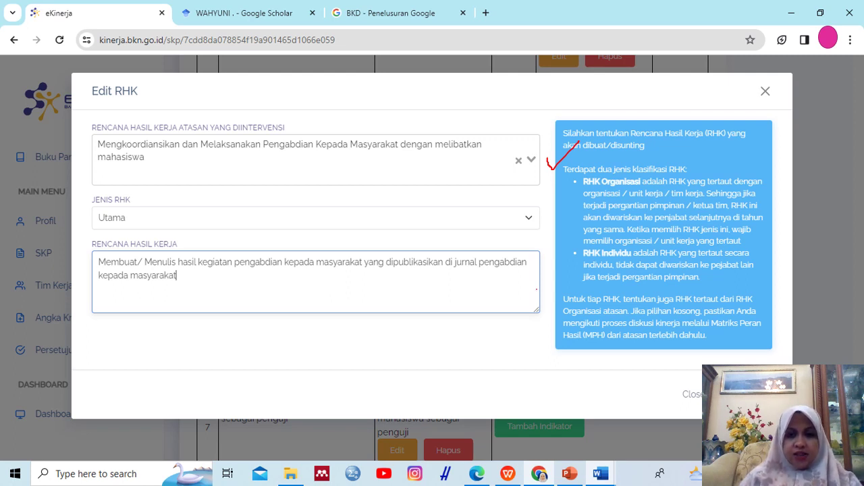
drag(536, 289, 557, 273)
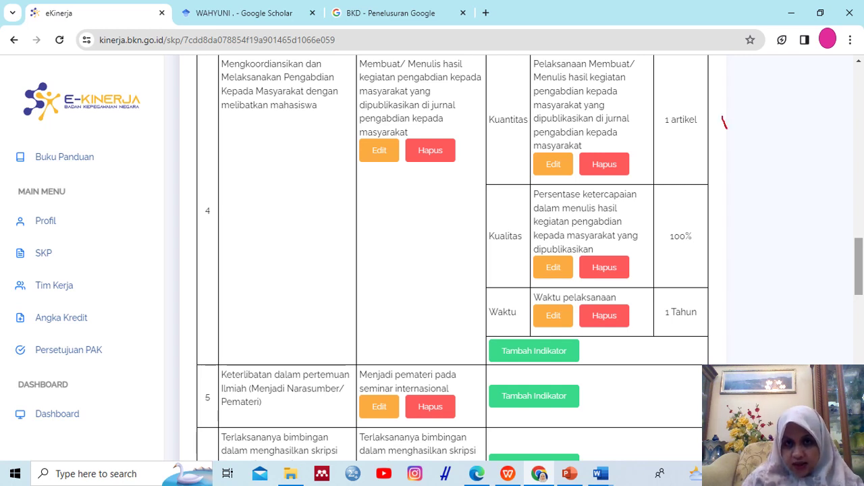
drag(726, 128, 758, 92)
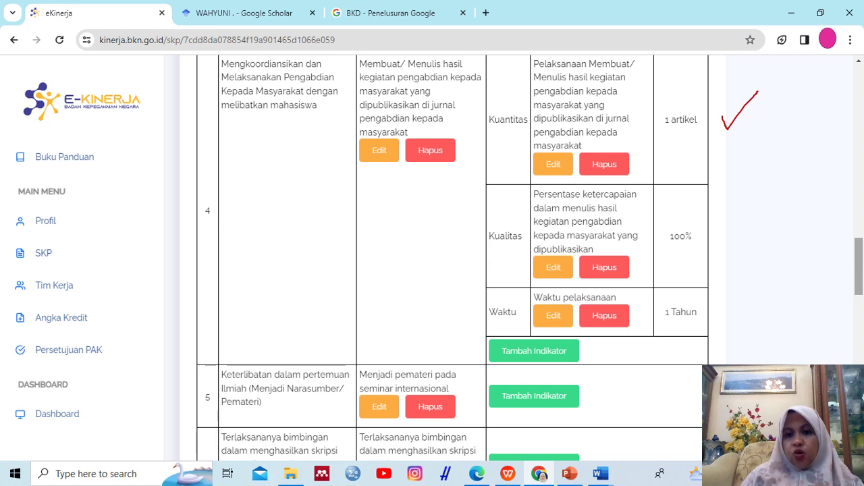
mouse_move(720, 233)
mouse_down()
mouse_move(722, 244)
mouse_move(752, 206)
mouse_up()
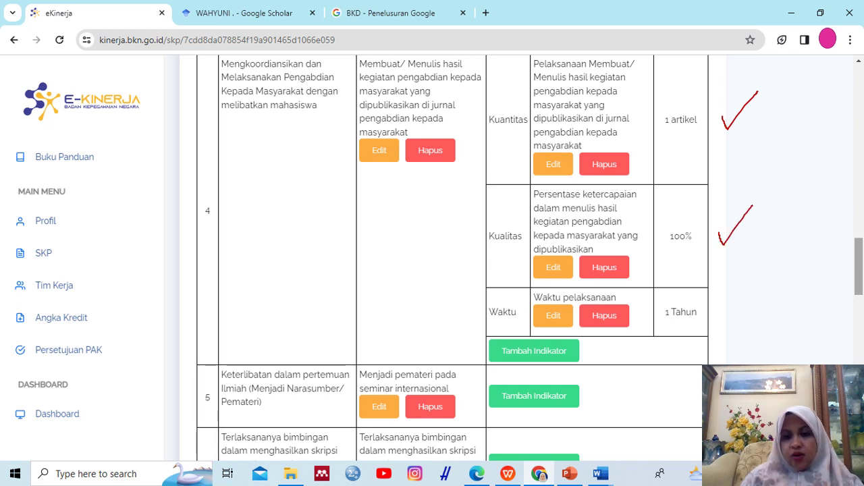
mouse_move(726, 300)
mouse_down()
mouse_move(729, 316)
mouse_move(754, 287)
mouse_up()
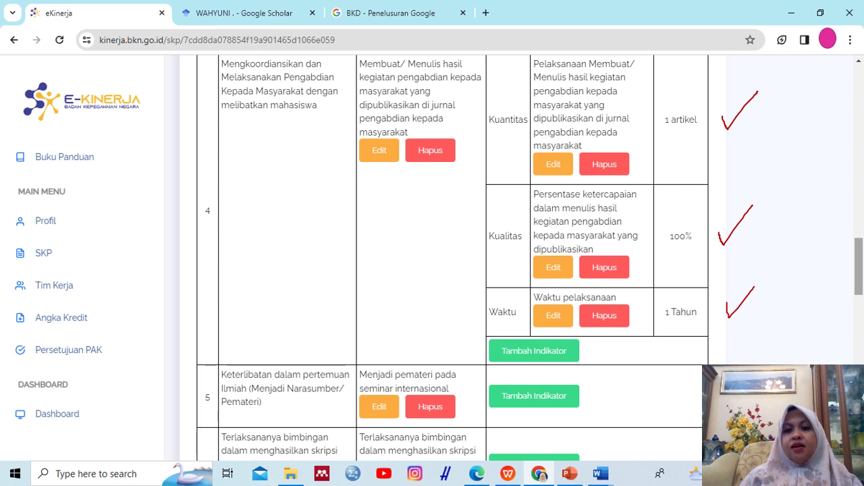
drag(670, 157, 726, 114)
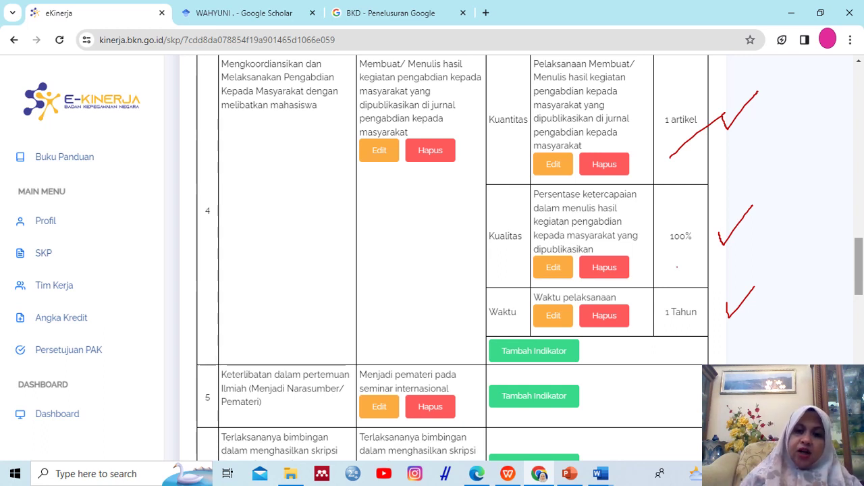
drag(677, 267, 715, 232)
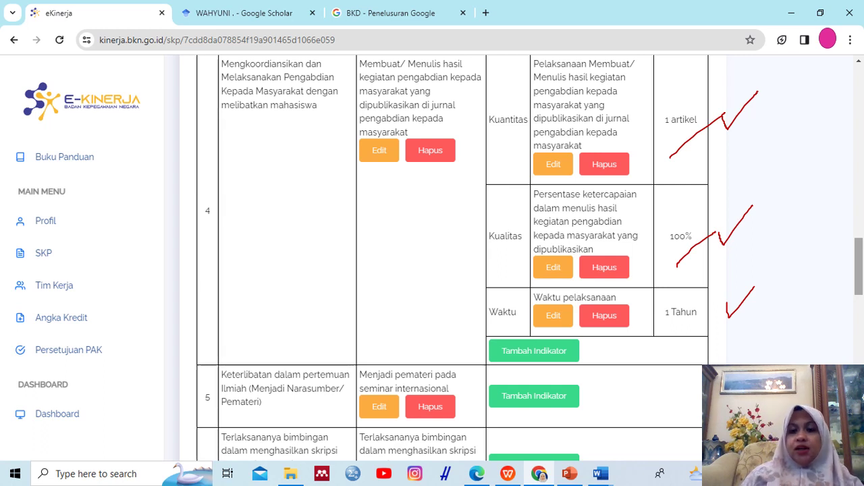
mouse_move(696, 248)
mouse_down()
mouse_move(700, 219)
mouse_move(655, 243)
mouse_move(696, 262)
mouse_up()
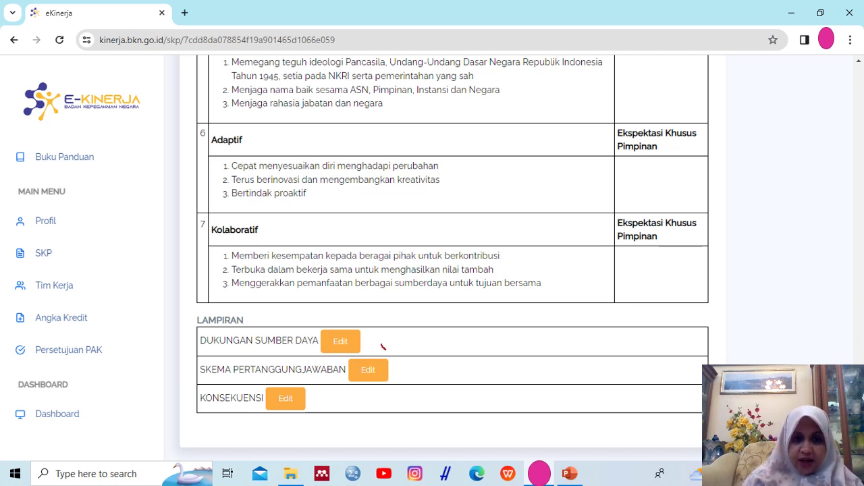
drag(382, 345, 409, 332)
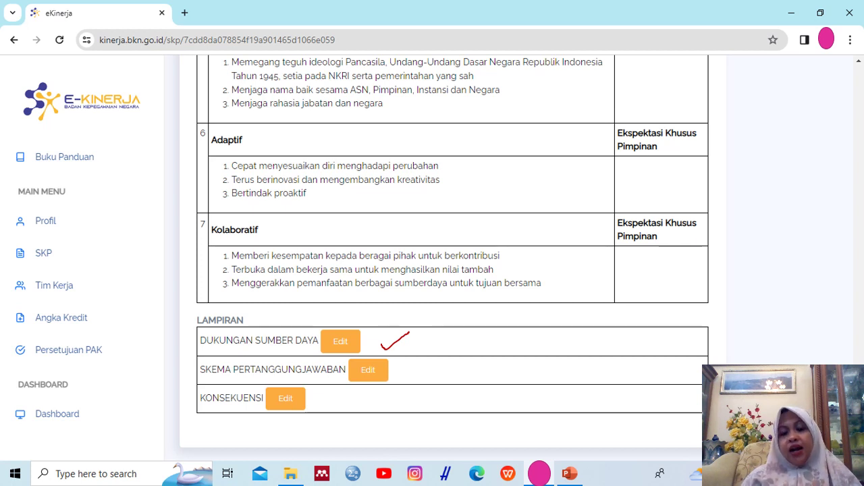
drag(407, 365, 429, 359)
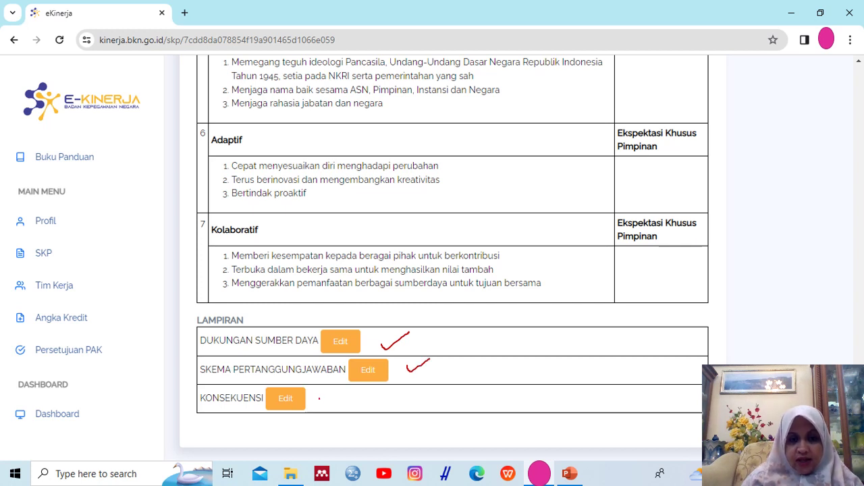
mouse_move(319, 398)
mouse_down()
mouse_move(323, 407)
mouse_move(348, 391)
mouse_up()
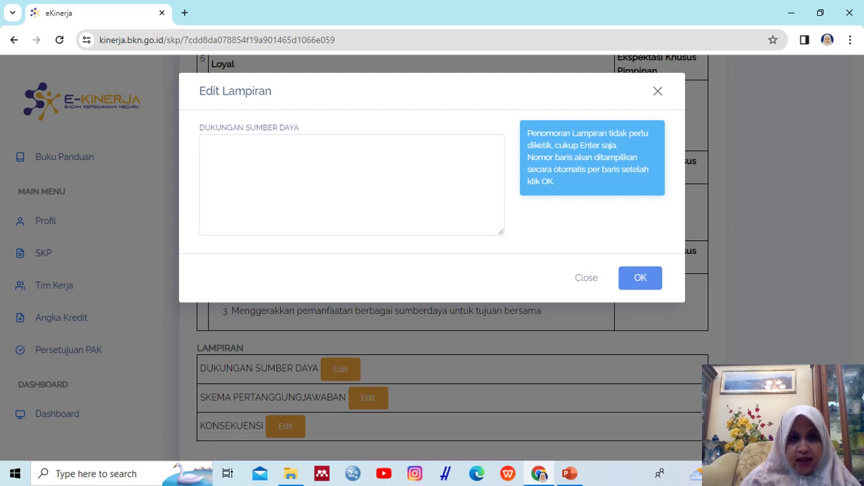
drag(303, 87, 325, 76)
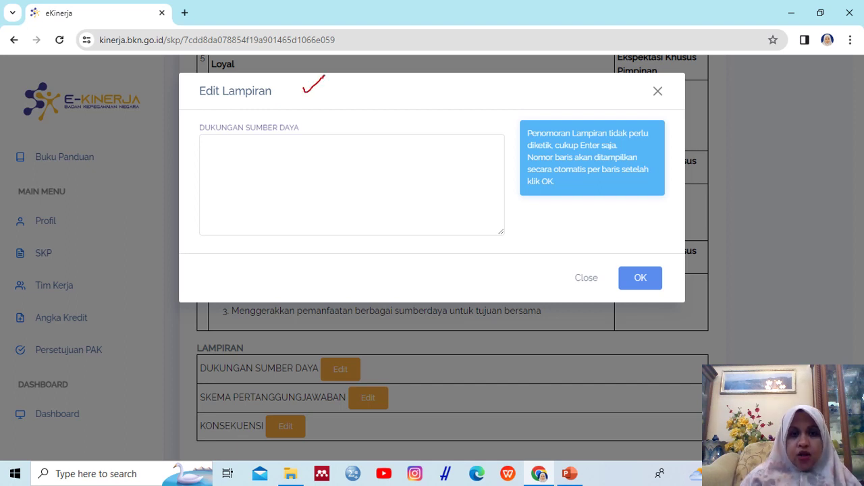
drag(316, 128, 334, 123)
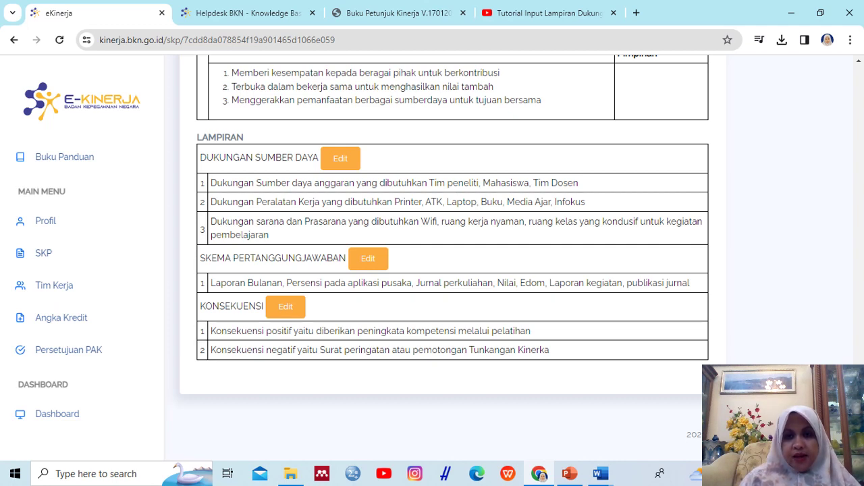
mouse_move(641, 182)
mouse_down()
mouse_move(647, 200)
mouse_move(690, 173)
mouse_up()
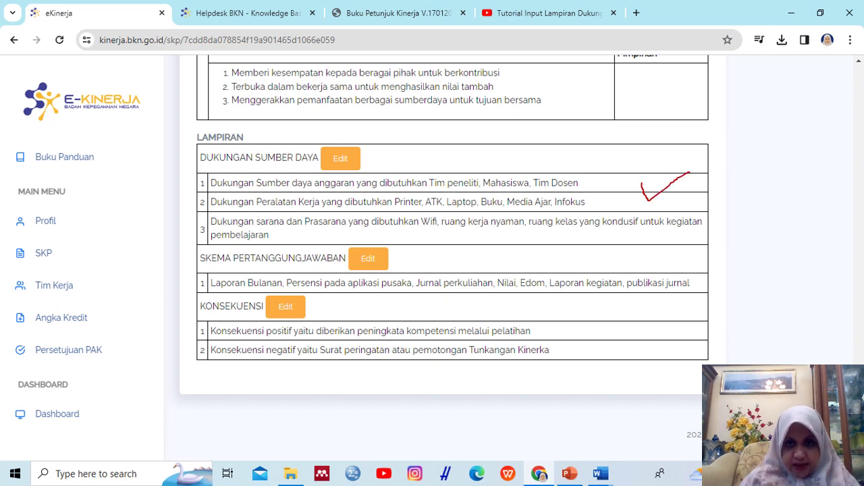
mouse_move(704, 278)
mouse_down()
mouse_move(708, 287)
mouse_move(742, 262)
mouse_up()
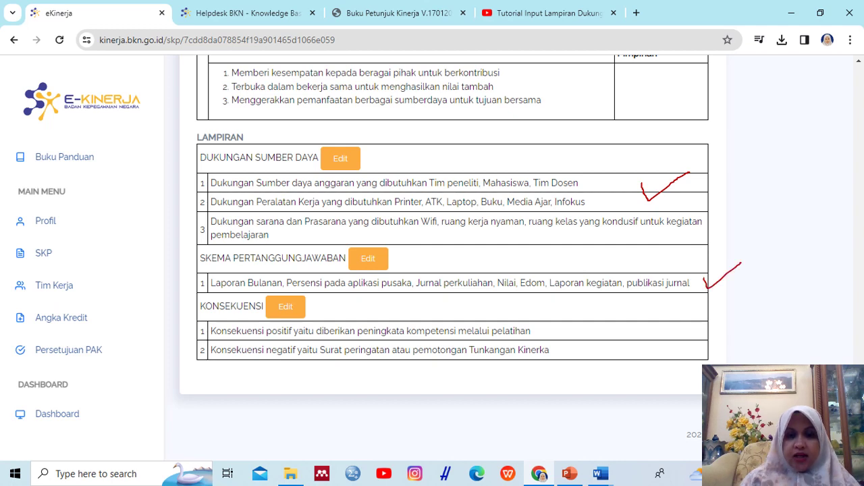
mouse_move(558, 335)
mouse_down()
mouse_move(565, 341)
mouse_move(583, 325)
mouse_up()
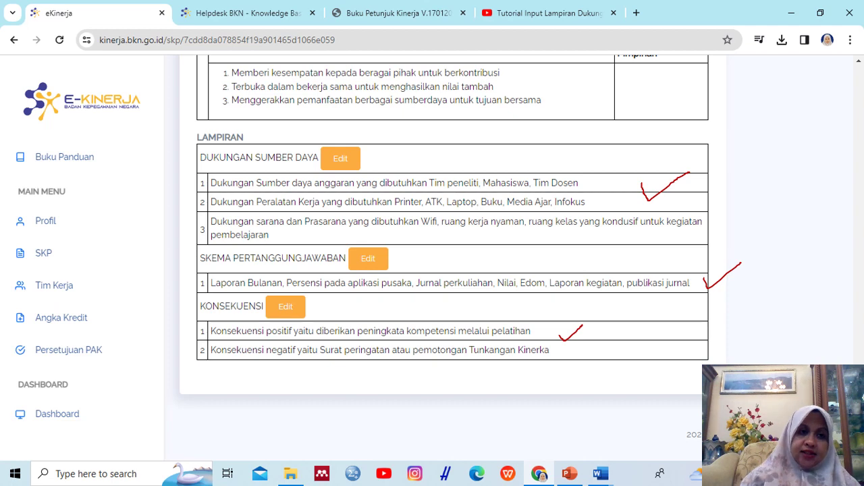
Submit the drafted 2023 SKP (Ajukan SKP) to the assessing official.
key(Home)
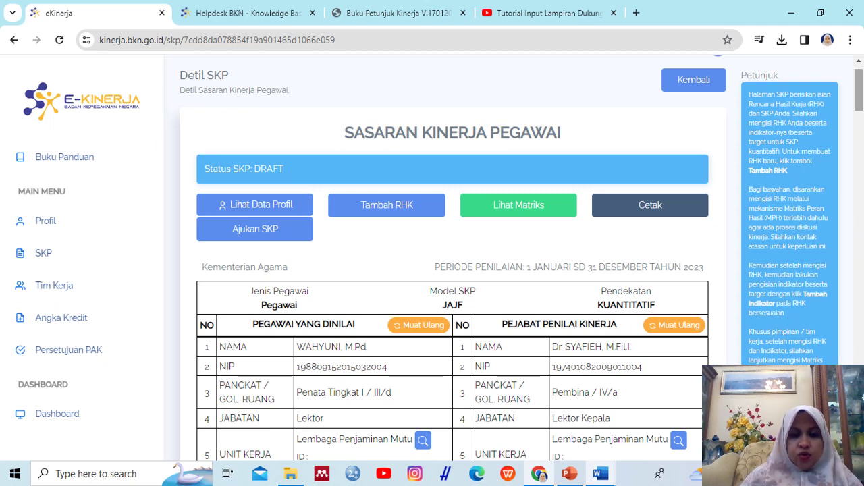
drag(311, 233, 342, 220)
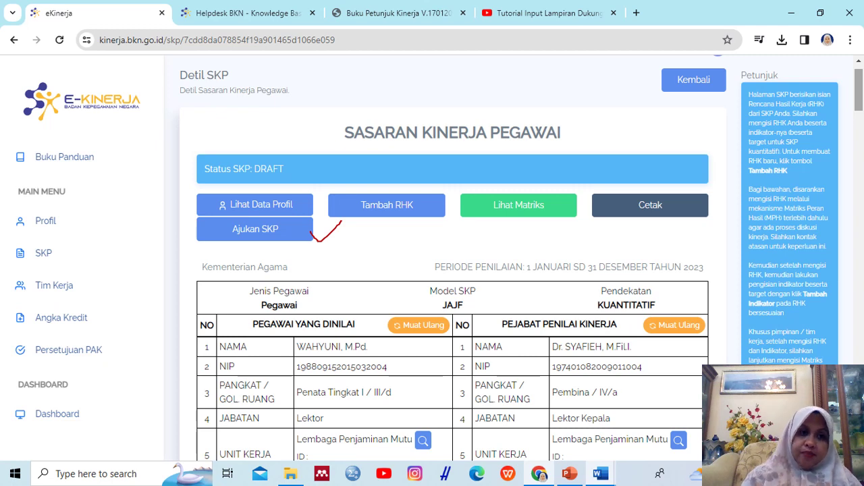
click(254, 229)
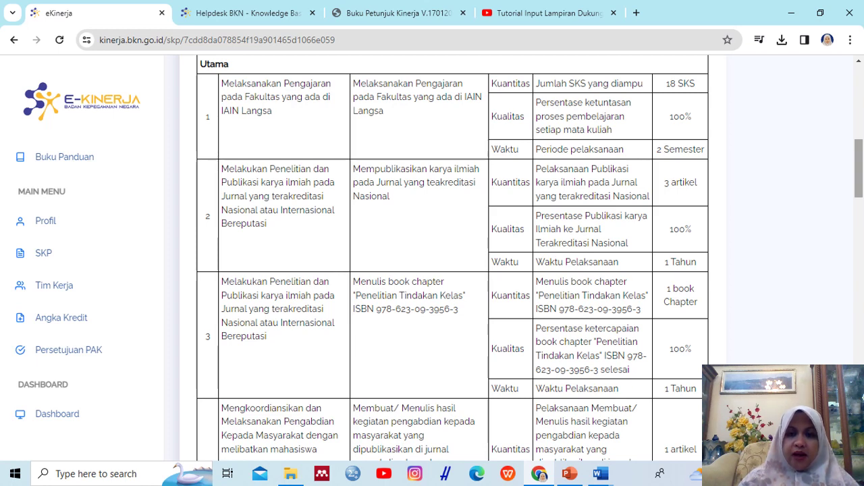
drag(720, 121, 763, 90)
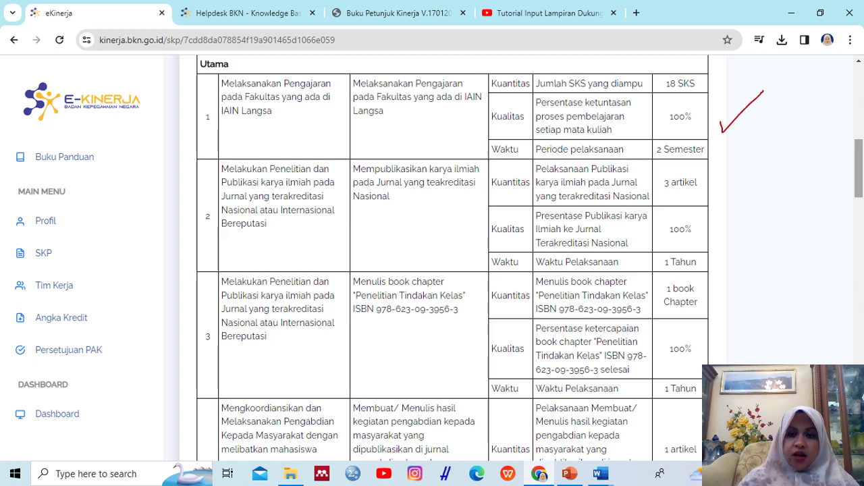